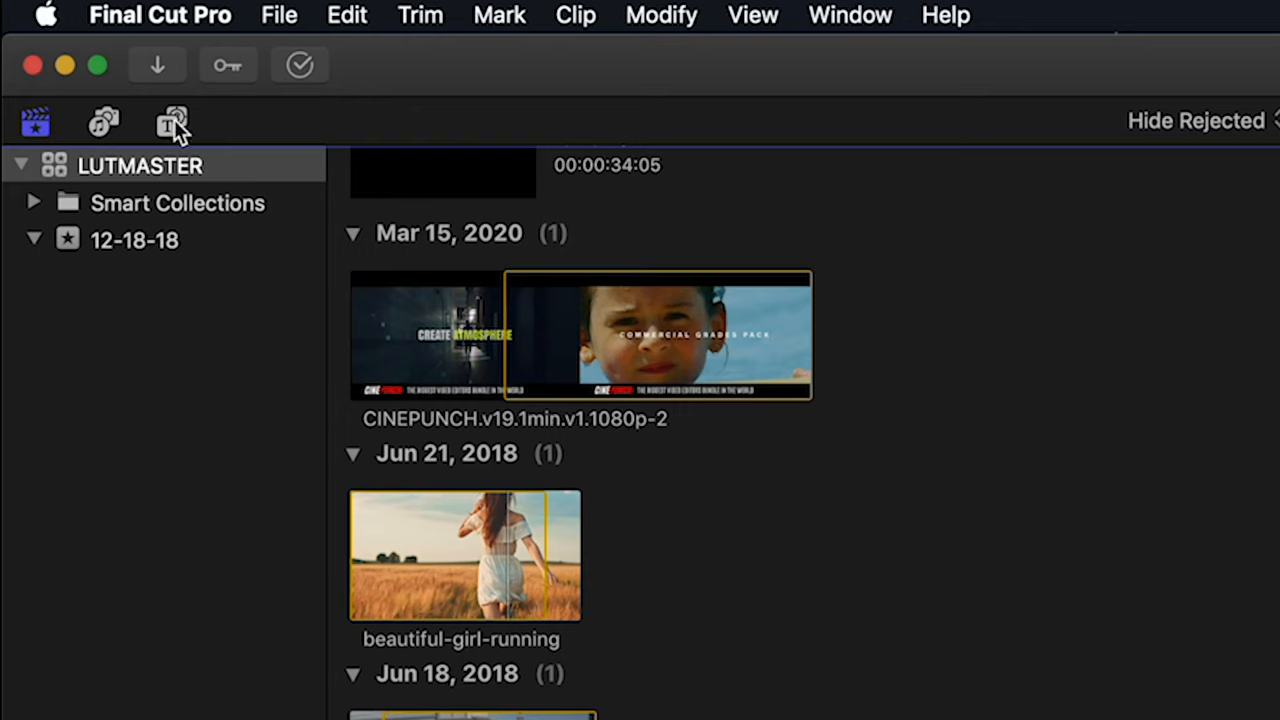
Show the titles and generators collection and select the LEAKPUNCH FX Generator.
{"action": "left_click", "coordinate": [175, 122]}
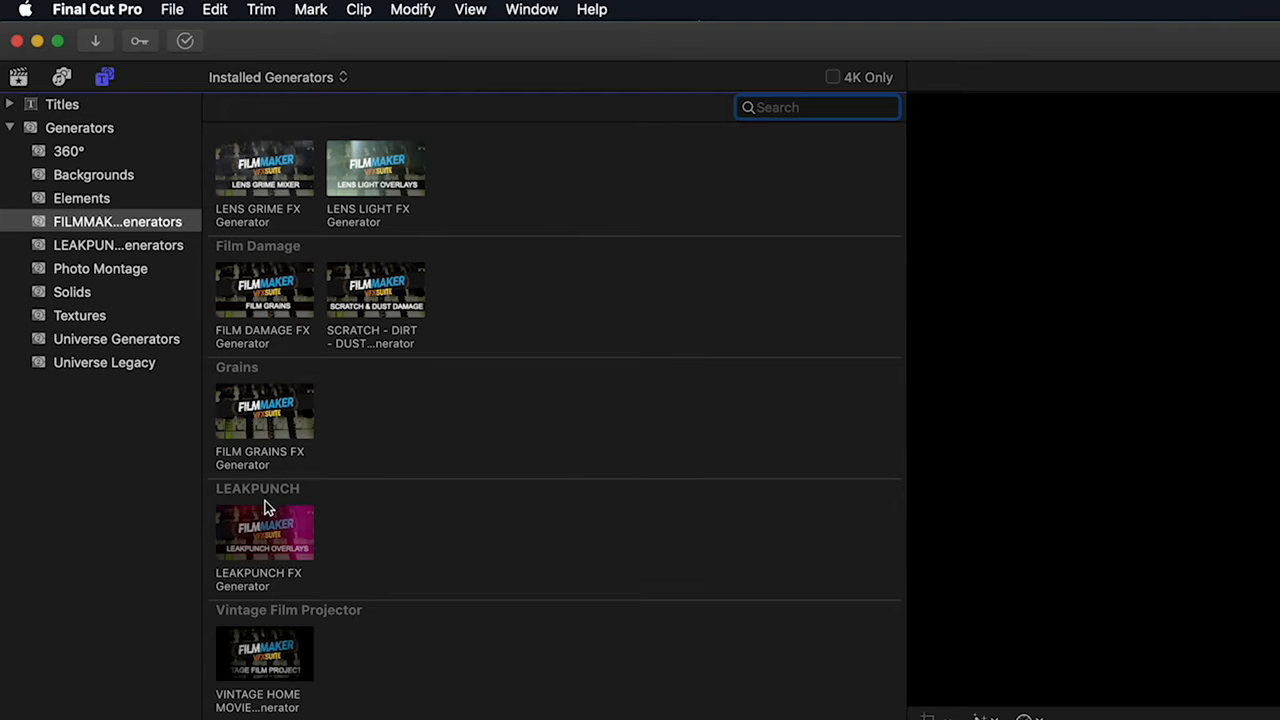
{"action": "left_click", "coordinate": [262, 530]}
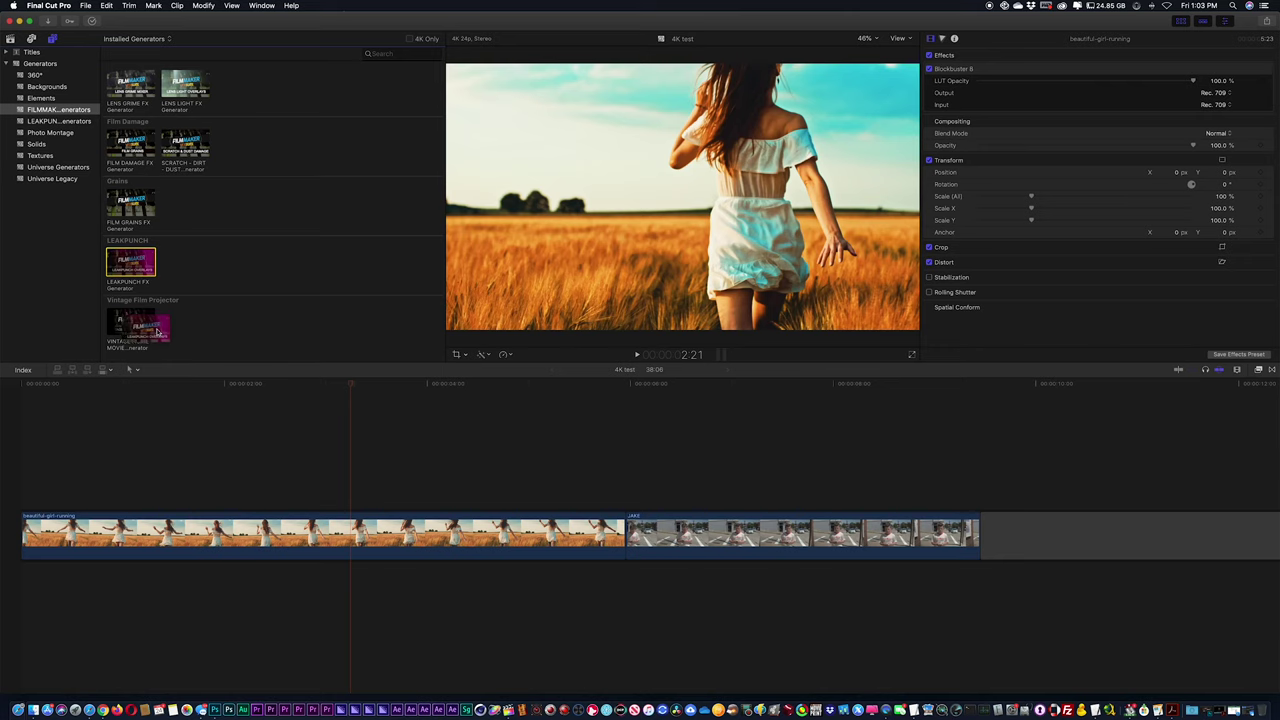
Place the LEAKPUNCH generator above the footage, stretched from timeline start to the clips' end.
{"action": "left_click_drag", "start_coordinate": [131, 262], "coordinate": [153, 490]}
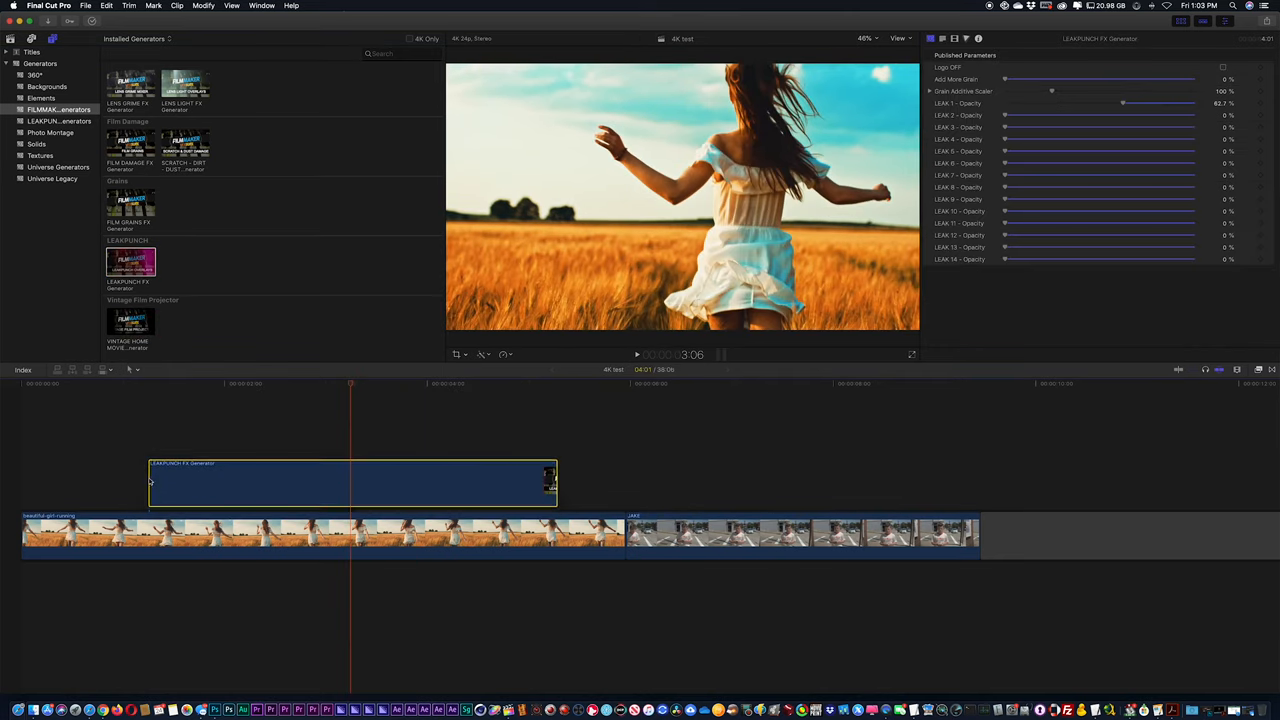
{"action": "left_click_drag", "start_coordinate": [150, 486], "coordinate": [22, 486]}
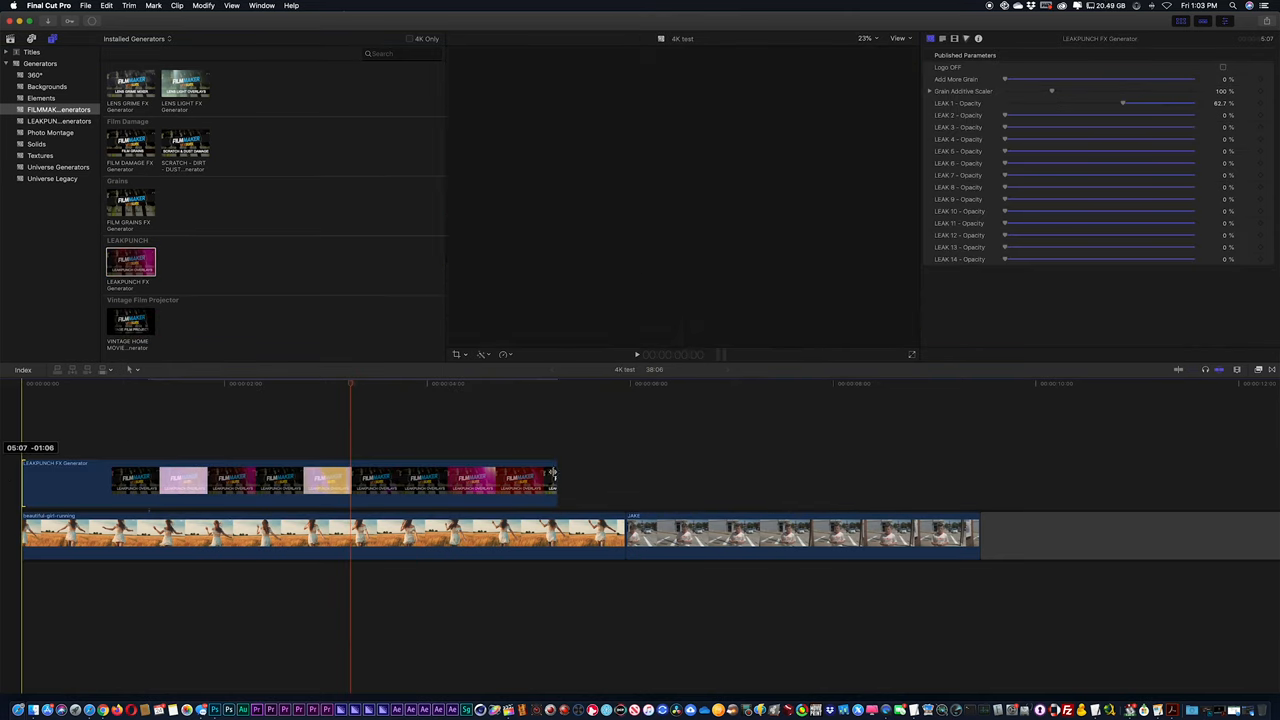
{"action": "left_click_drag", "start_coordinate": [558, 478], "coordinate": [975, 478]}
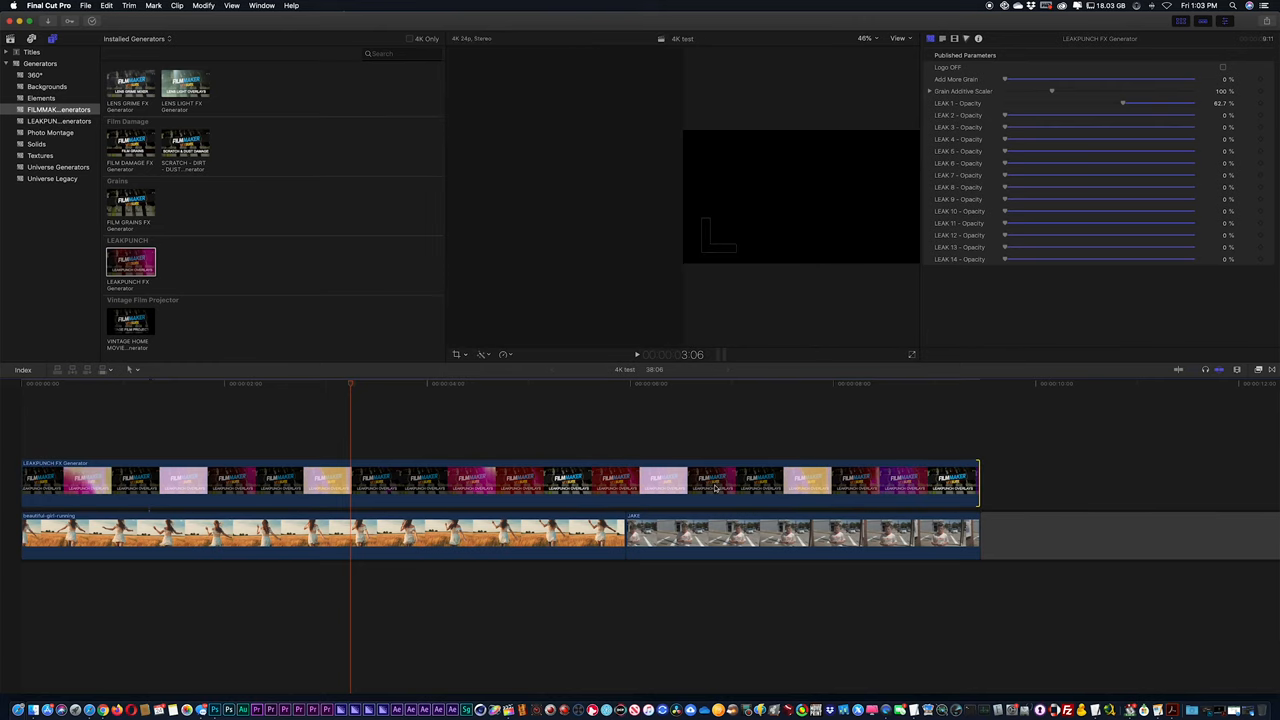
{"action": "left_click", "coordinate": [716, 487]}
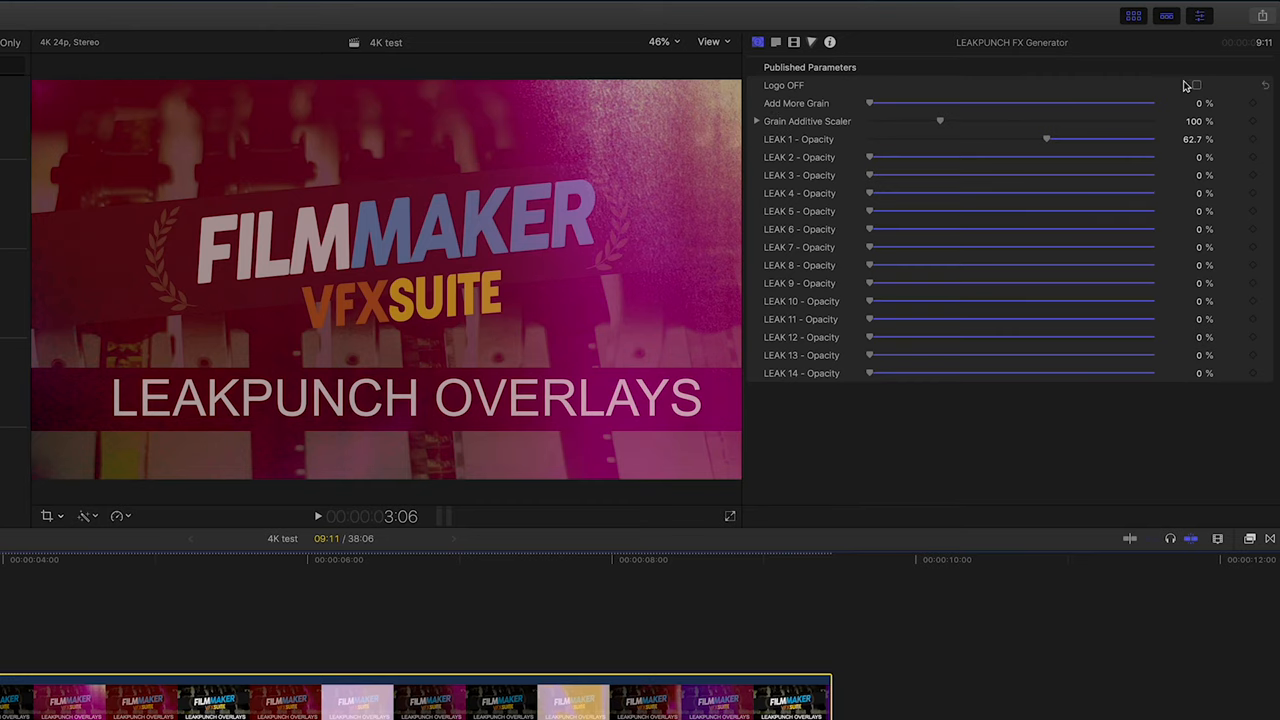
Turn the LEAKPUNCH logo off so the girl-in-field footage shows through.
{"action": "left_click", "coordinate": [1198, 87]}
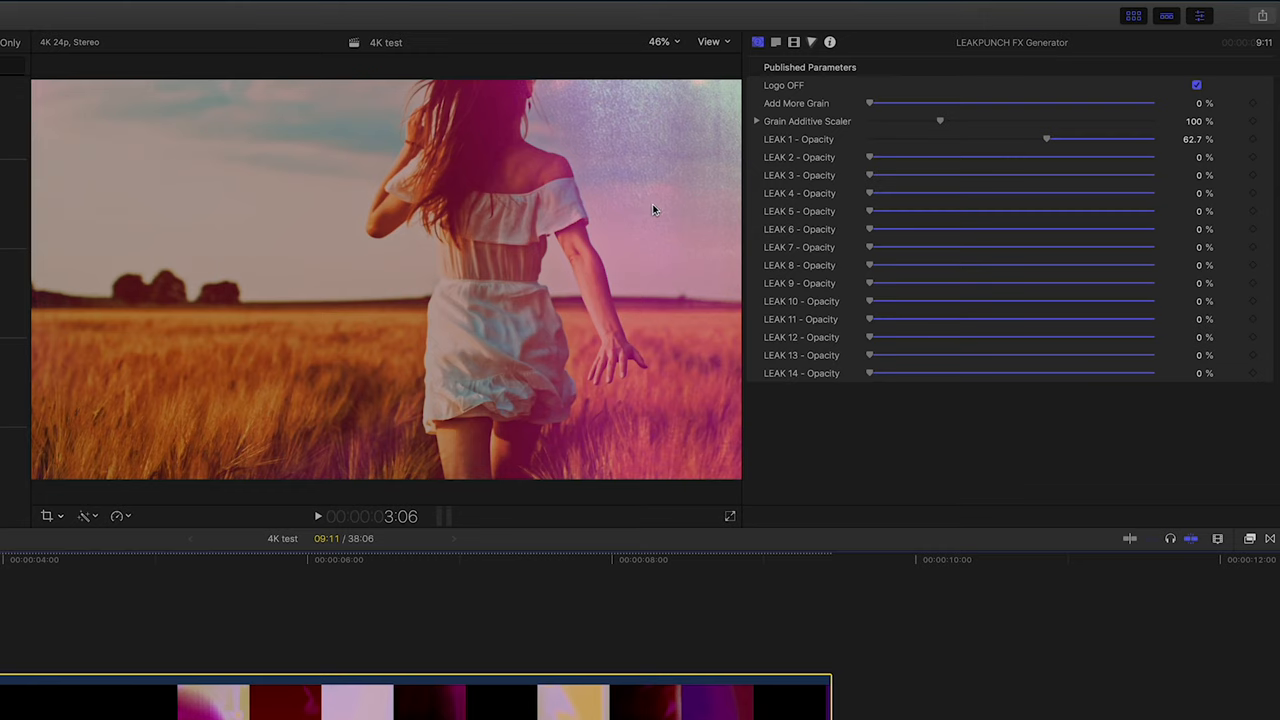
{"action": "mouse_move", "coordinate": [810, 67]}
{"action": "left_click", "coordinate": [795, 42]}
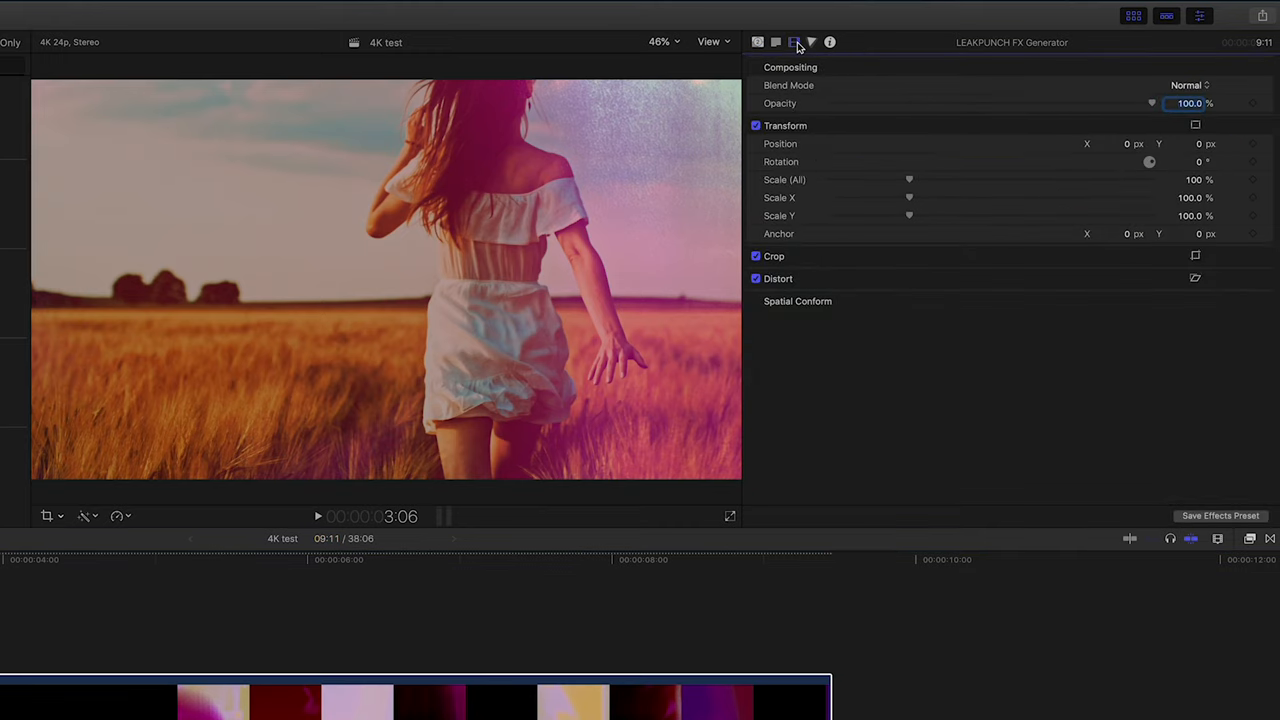
Set the generator's blend mode to Add for a brighter, warmer image.
{"action": "left_click", "coordinate": [1188, 85]}
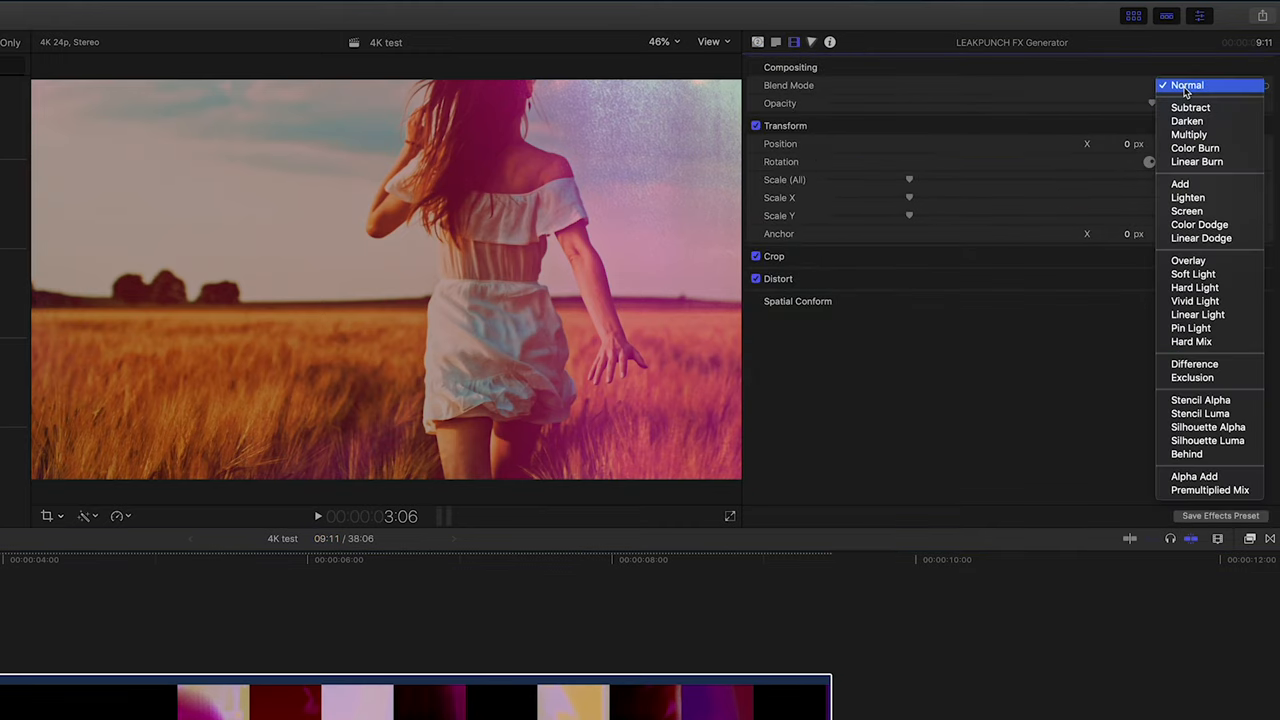
{"action": "left_click", "coordinate": [1192, 184]}
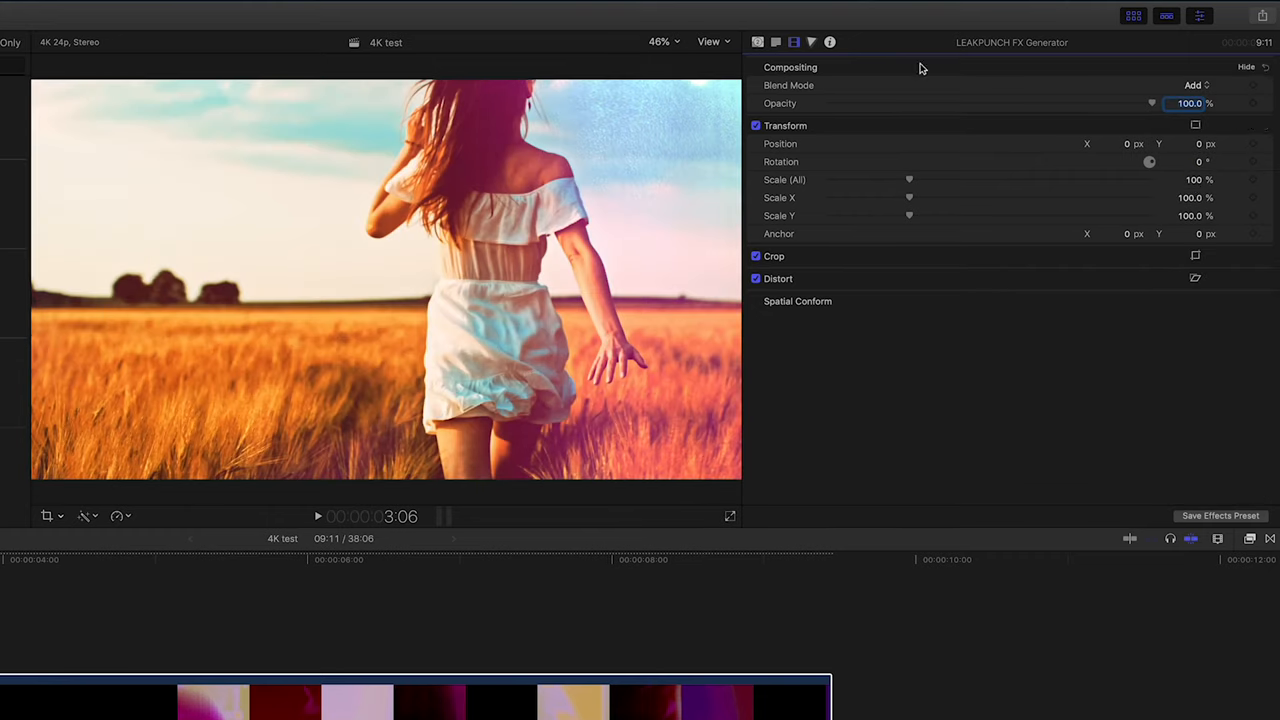
{"action": "left_click", "coordinate": [758, 42]}
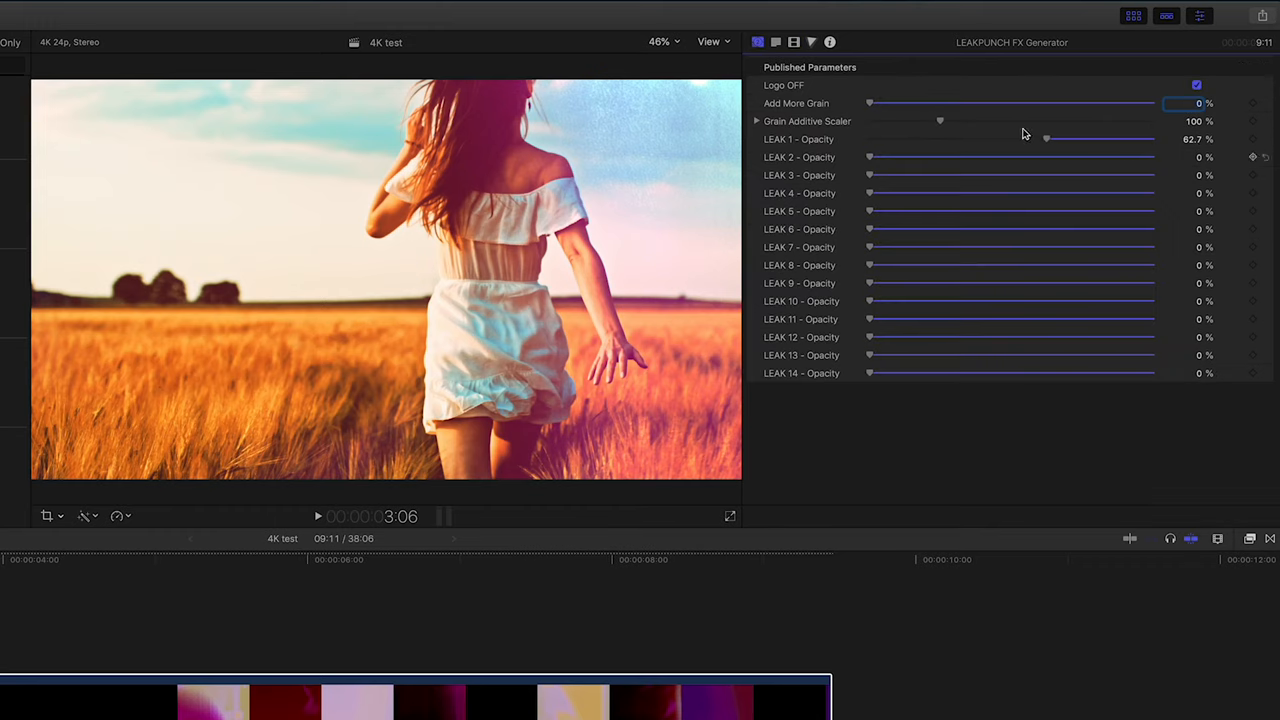
Set LEAK 1 opacity to about 34%, LEAK 2 to about 66% and LEAK 3 to about 59%.
{"action": "left_click_drag", "start_coordinate": [1047, 139], "coordinate": [966, 140]}
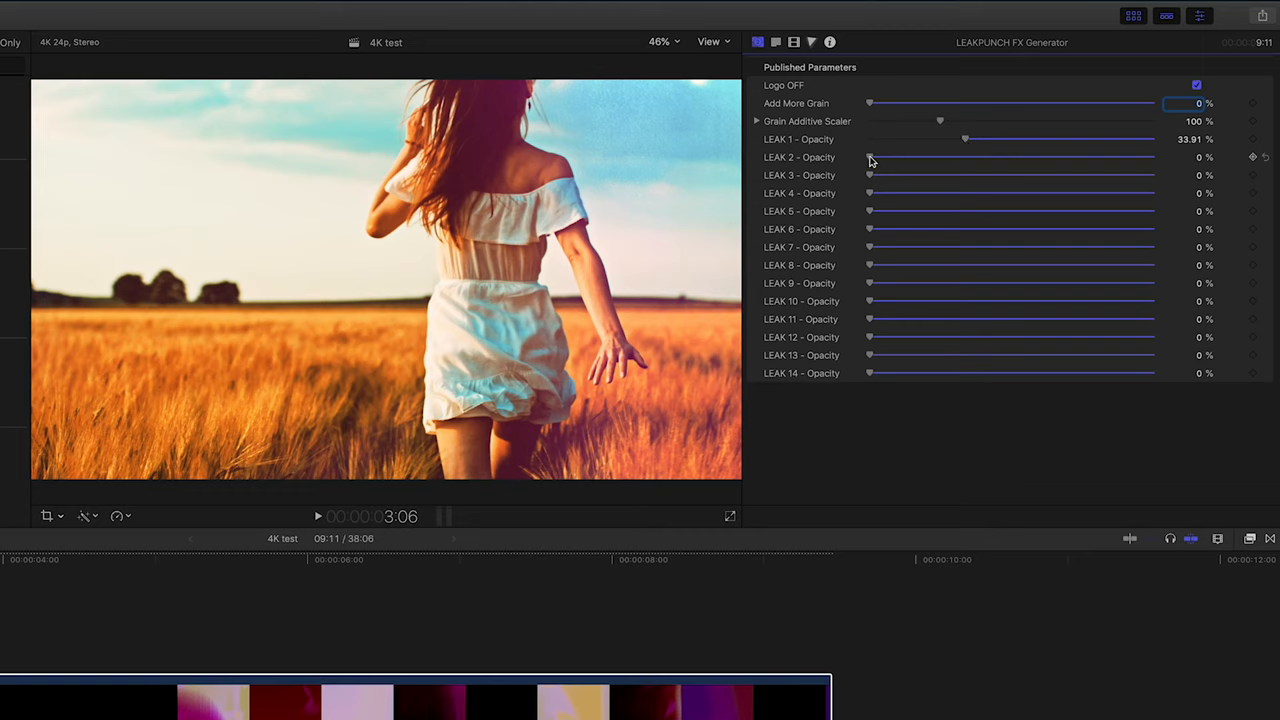
{"action": "left_click_drag", "start_coordinate": [871, 157], "coordinate": [1058, 157]}
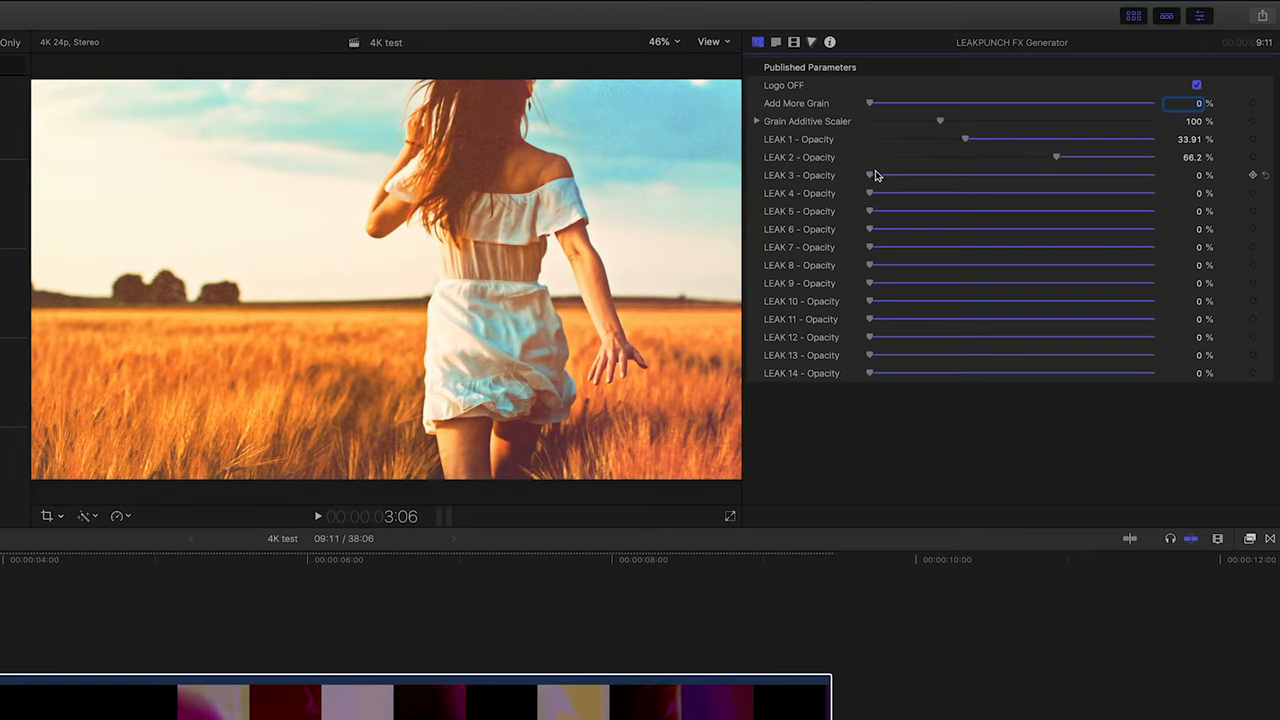
{"action": "left_click_drag", "start_coordinate": [871, 175], "coordinate": [1160, 178]}
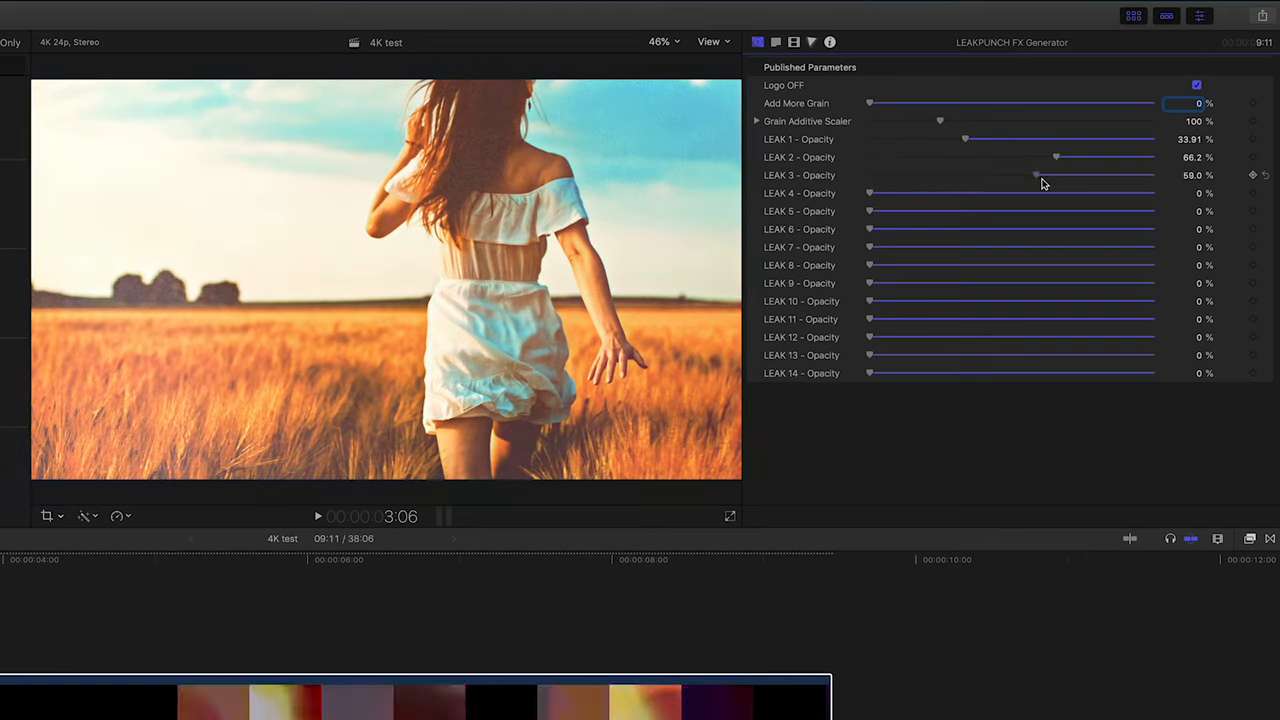